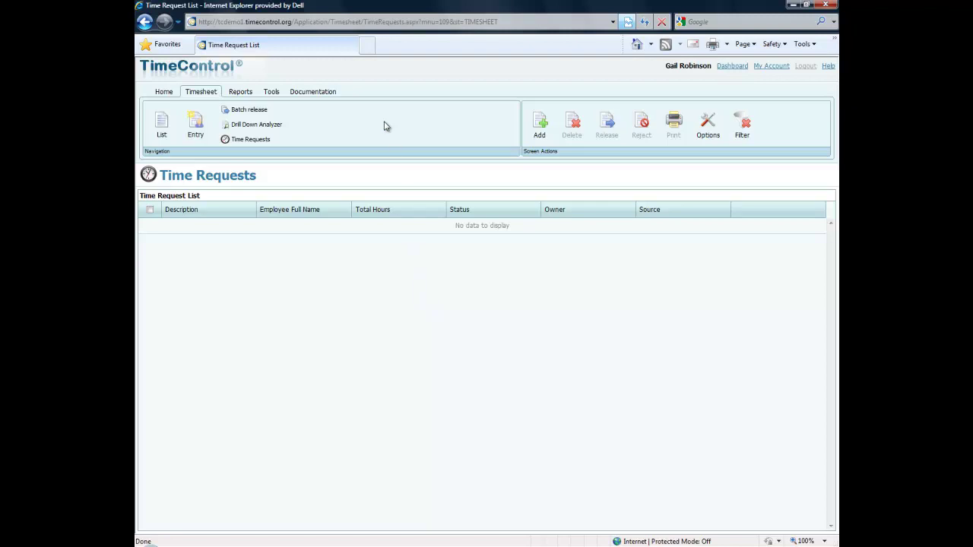
Add a new time request with the description "Vacation time"
{"action": "left_click", "coordinate": [257, 145]}
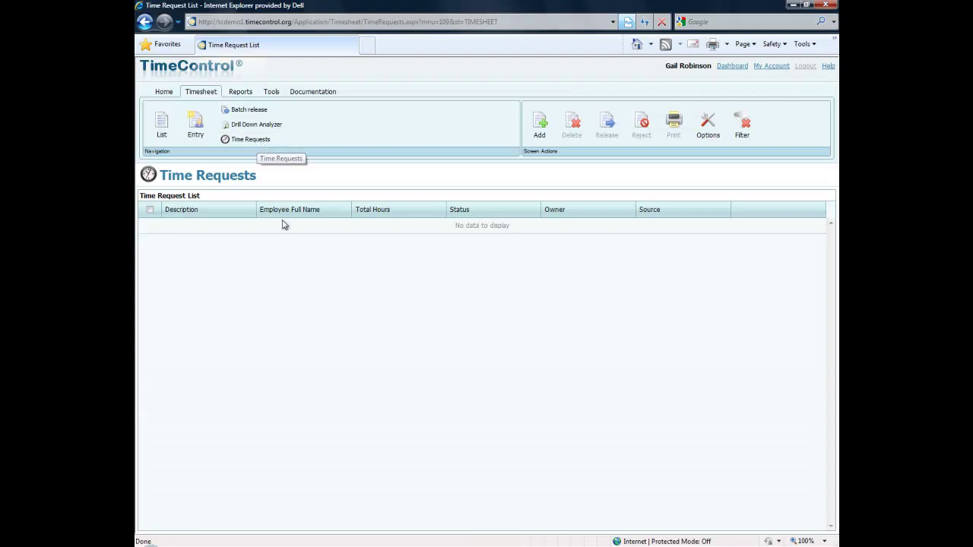
{"action": "left_click", "coordinate": [540, 137]}
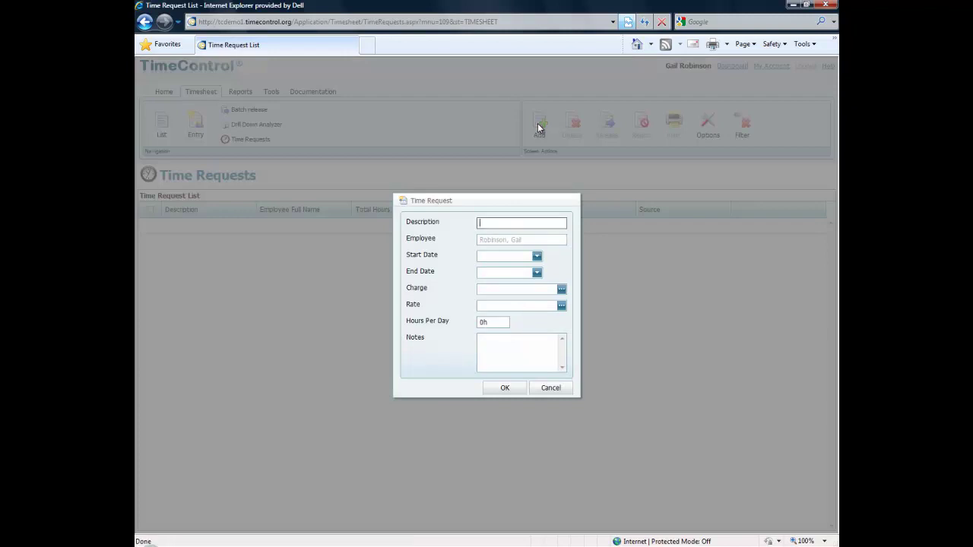
{"action": "type", "text": "Vacas"}
{"action": "type", "text": "ion time"}
{"action": "key", "text": "Tab"}
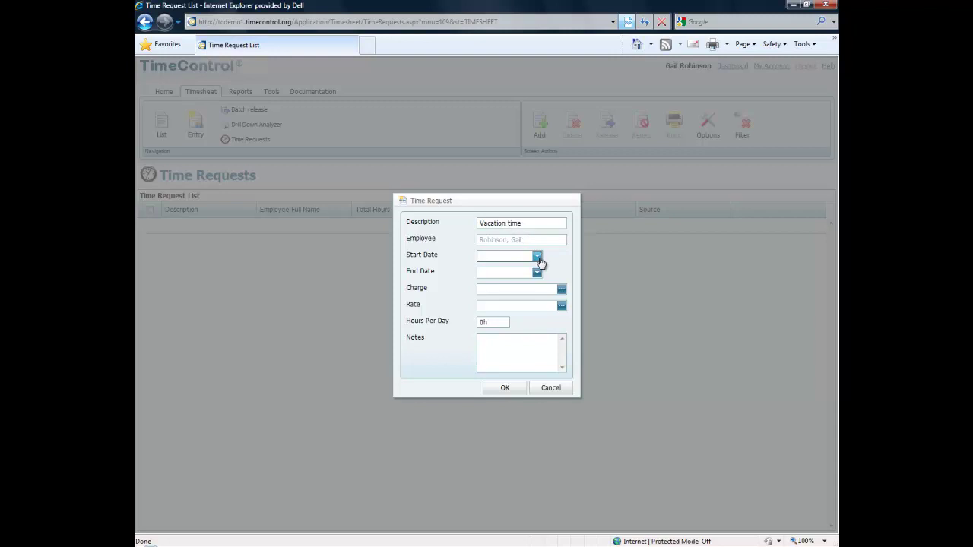
Set the time request's start date to 9/27/2010 and its end date to 10/1/2010
{"action": "left_click", "coordinate": [536, 256]}
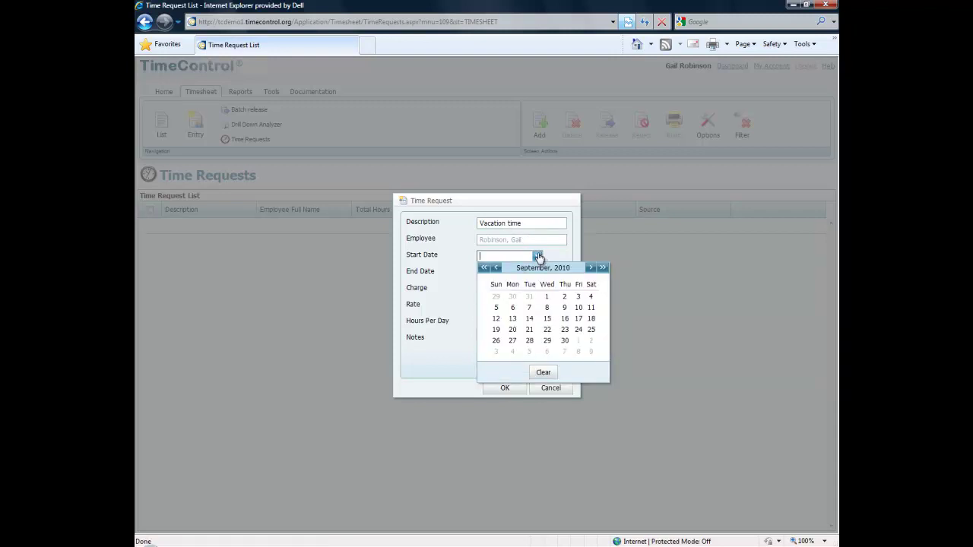
{"action": "left_click", "coordinate": [512, 340]}
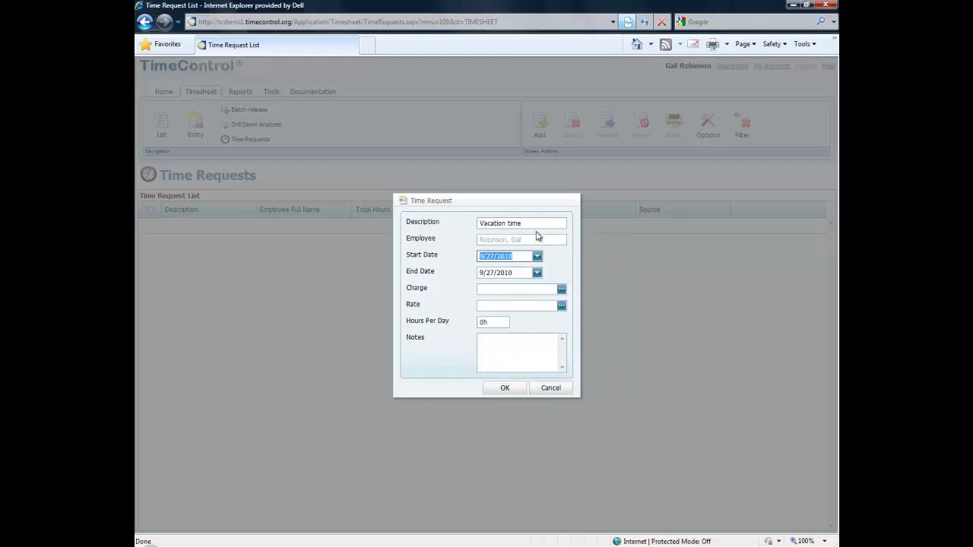
{"action": "left_click", "coordinate": [536, 272]}
{"action": "left_click", "coordinate": [578, 356]}
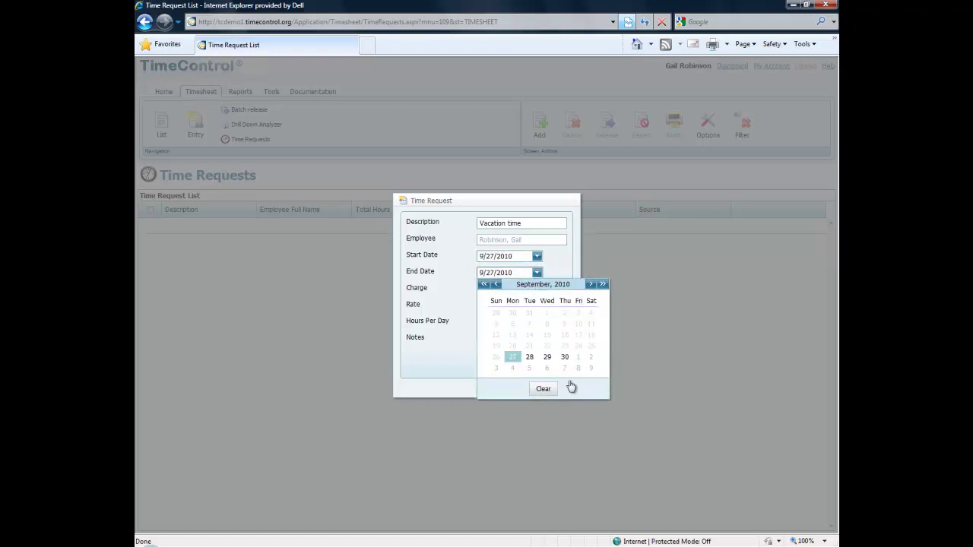
Assign the INTERNAL.VACATION (Paid Vacation) charge and the employee's personal standard rate to the request
{"action": "left_click", "coordinate": [561, 289]}
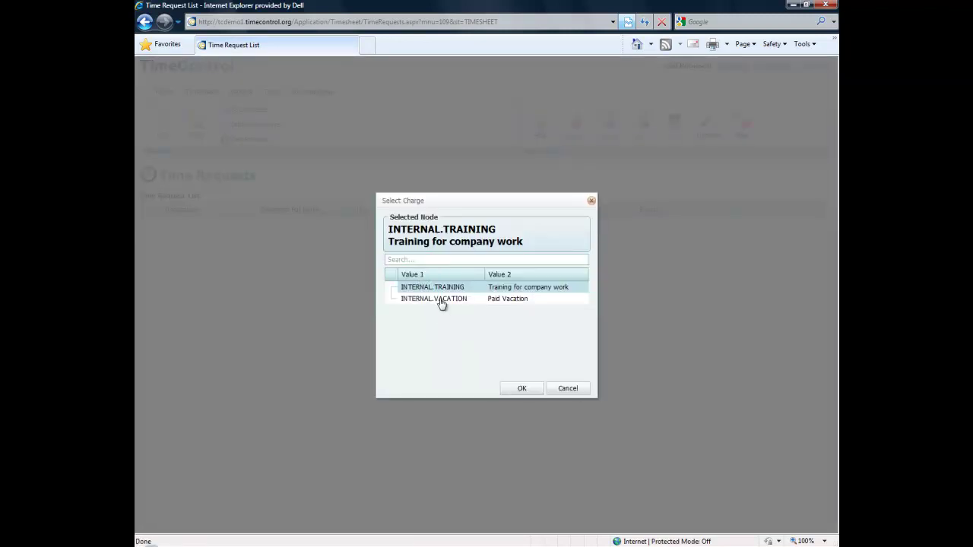
{"action": "left_click", "coordinate": [438, 301]}
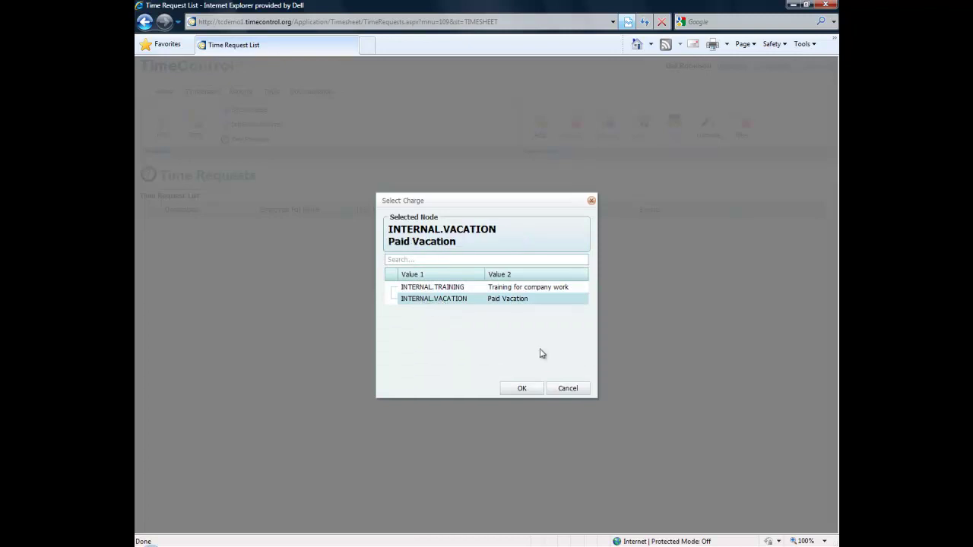
{"action": "left_click", "coordinate": [521, 390]}
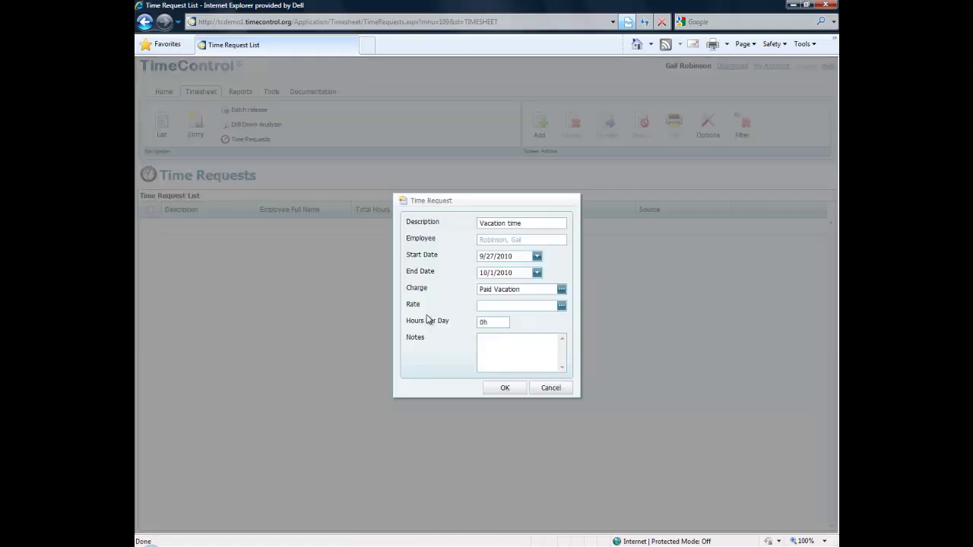
{"action": "left_click", "coordinate": [561, 305]}
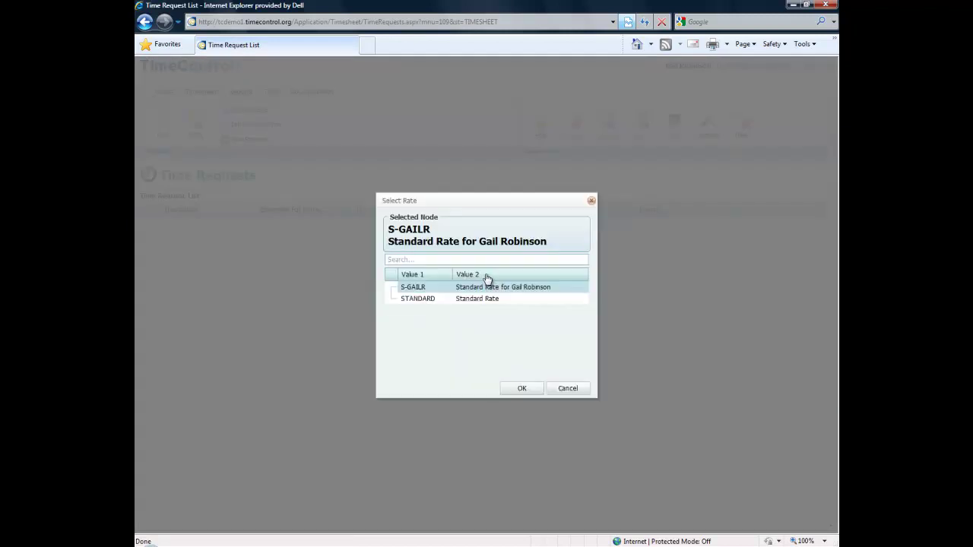
{"action": "double_click", "coordinate": [420, 288]}
{"action": "left_click", "coordinate": [521, 388]}
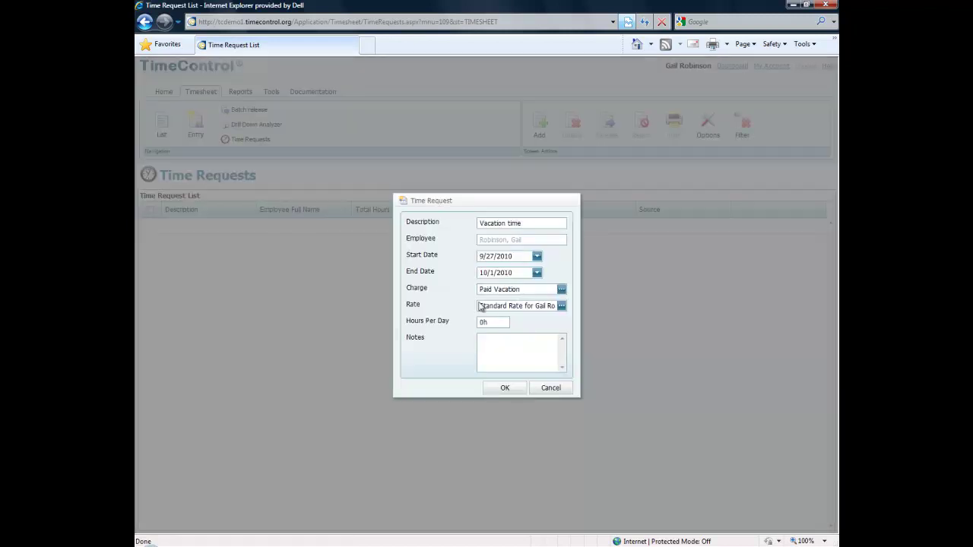
Set 8 hours per day, add the note "Taking last week of this year's vacation", and save the request
{"action": "left_click_drag", "start_coordinate": [471, 326], "coordinate": [500, 320]}
{"action": "type", "text": "8"}
{"action": "left_click", "coordinate": [513, 351]}
{"action": "type", "text": "Taking last week of the"}
{"action": "key", "text": "BackSpace"}
{"action": "type", "text": "is year"}
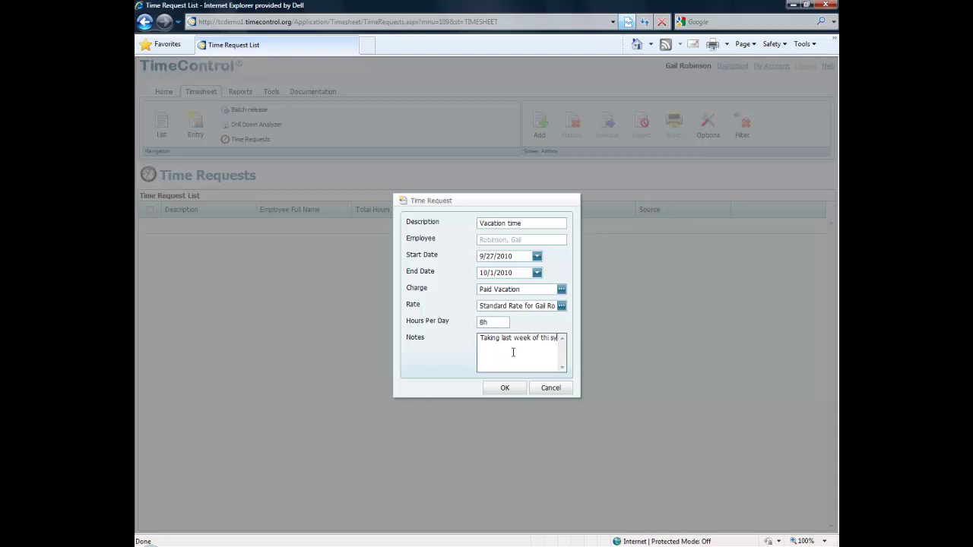
{"action": "type", "text": "'s vacation"}
{"action": "left_click", "coordinate": [504, 389]}
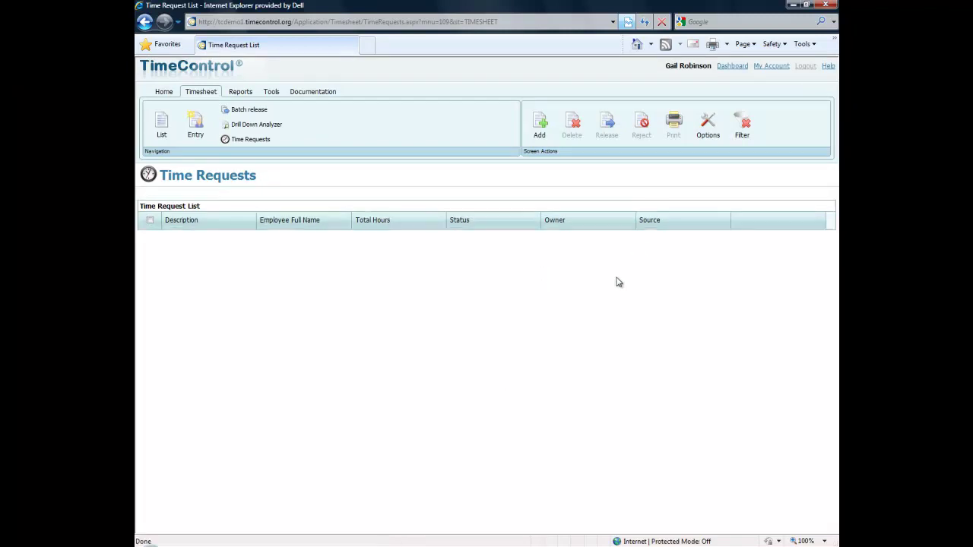
View the daily entries of the Vacation time request in the refreshed request list and release the request for approval
{"action": "left_click", "coordinate": [236, 144]}
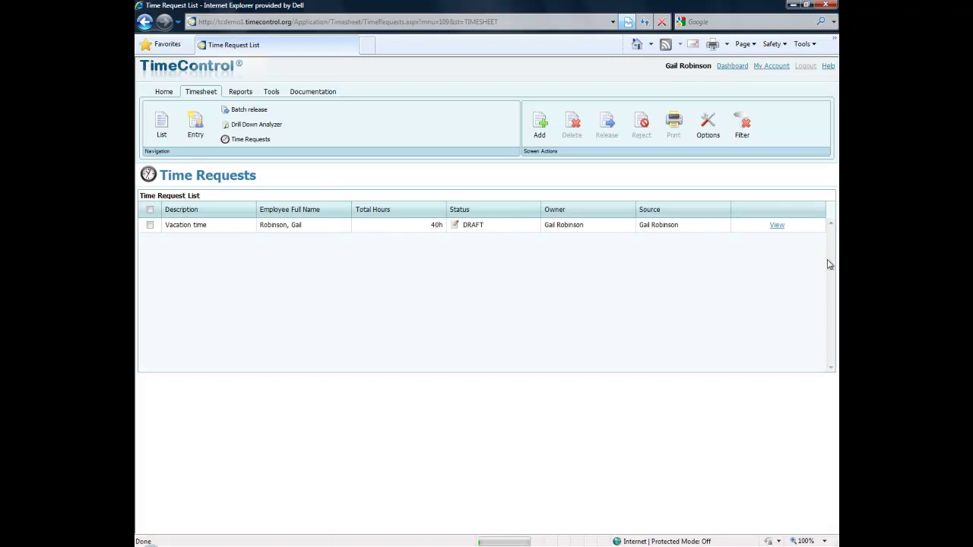
{"action": "left_click", "coordinate": [776, 227]}
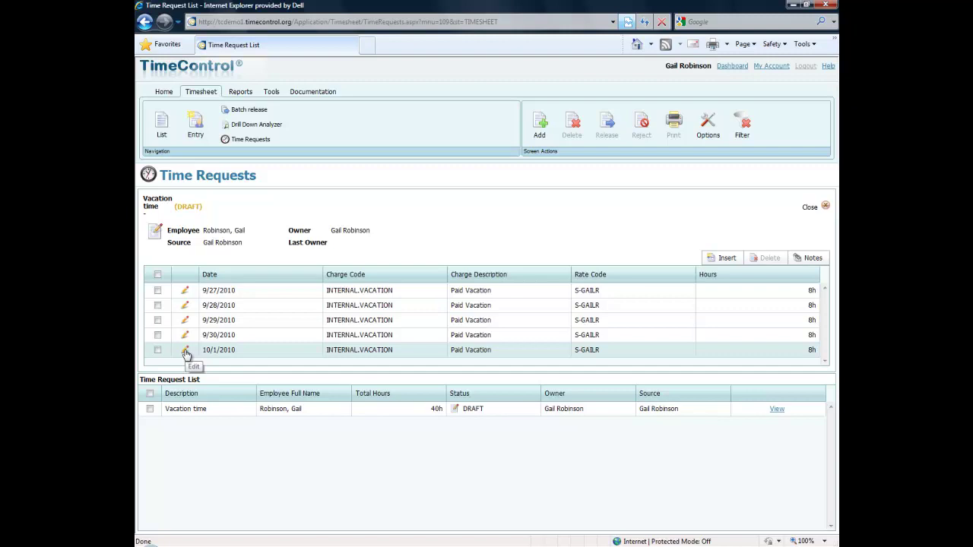
{"action": "left_click", "coordinate": [156, 407]}
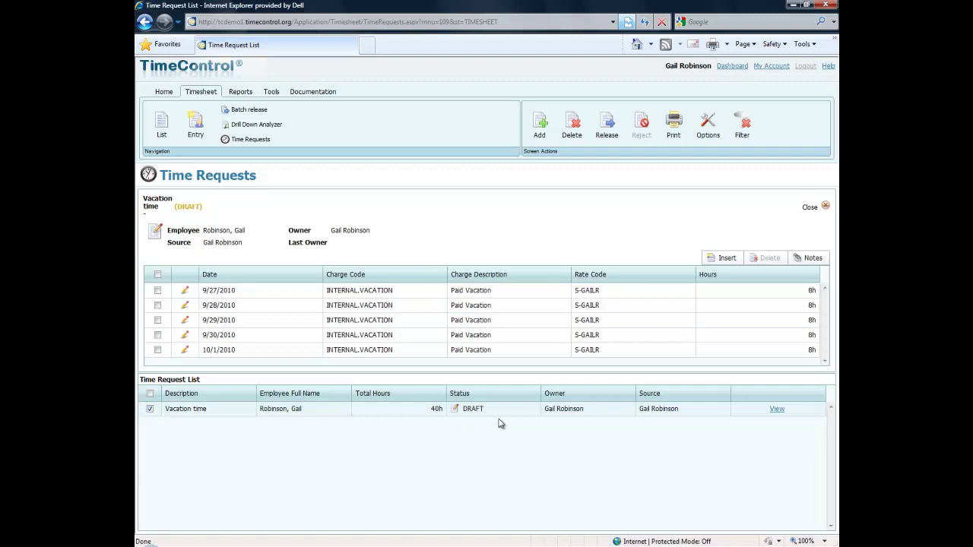
{"action": "left_click", "coordinate": [607, 126]}
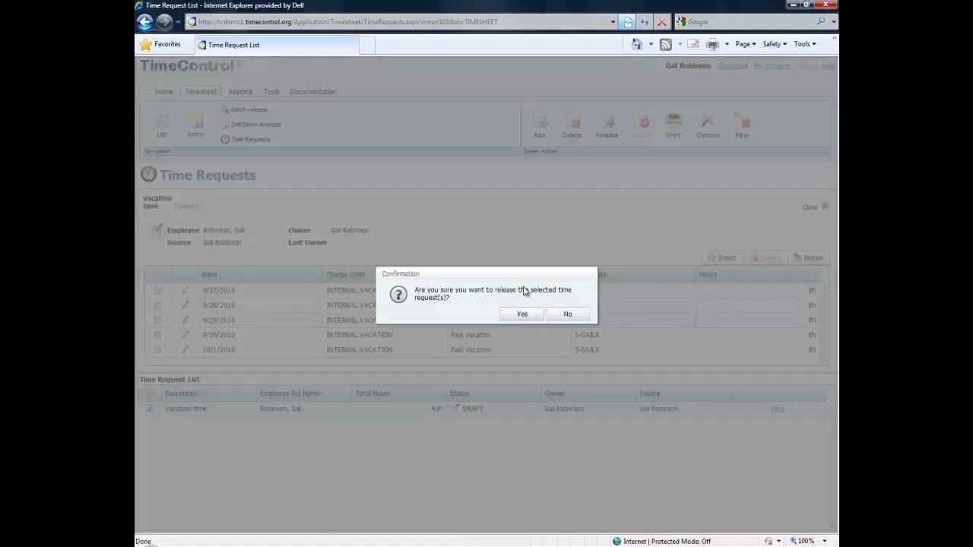
{"action": "left_click", "coordinate": [520, 316]}
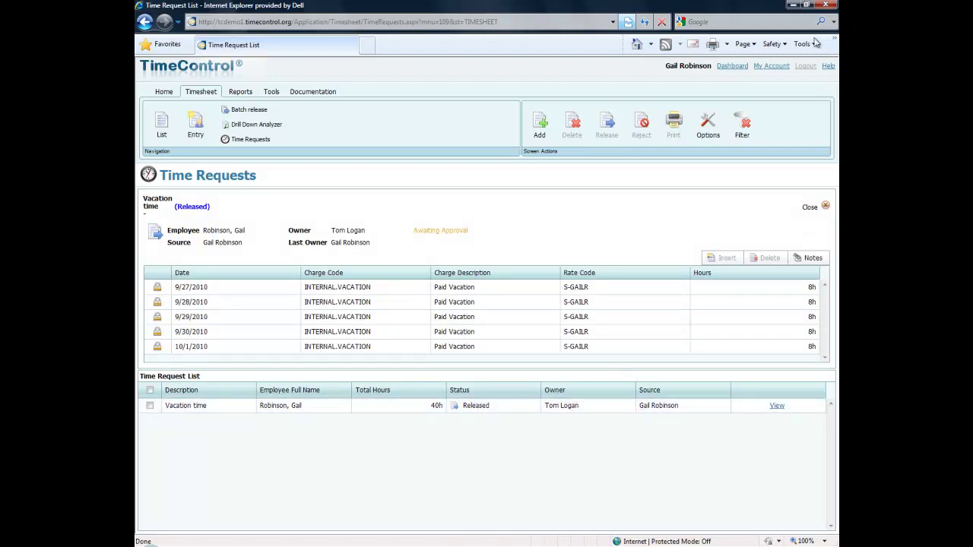
Log out of the employee's account and sign in with the approving manager's user code
{"action": "left_click", "coordinate": [805, 66]}
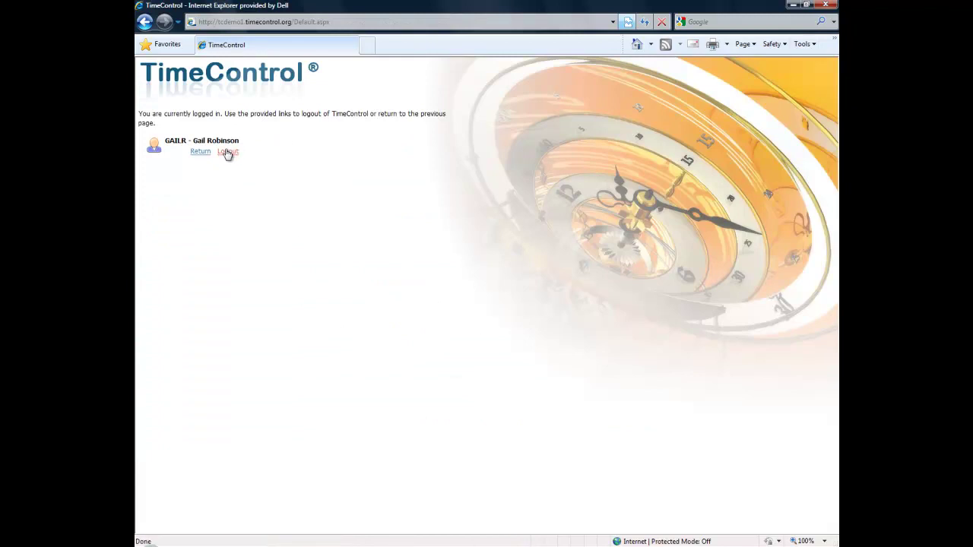
{"action": "left_click", "coordinate": [228, 152]}
{"action": "type", "text": "toml"}
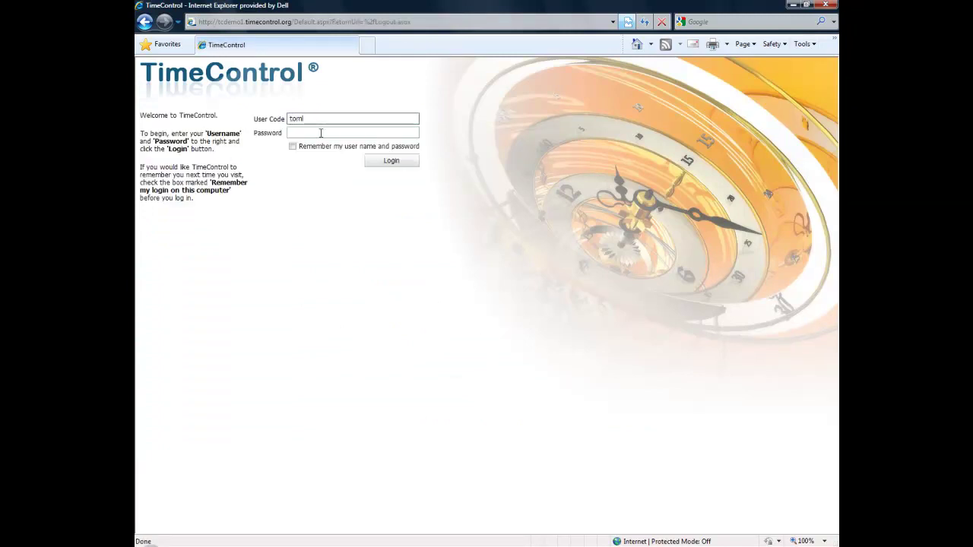
{"action": "left_click", "coordinate": [386, 164]}
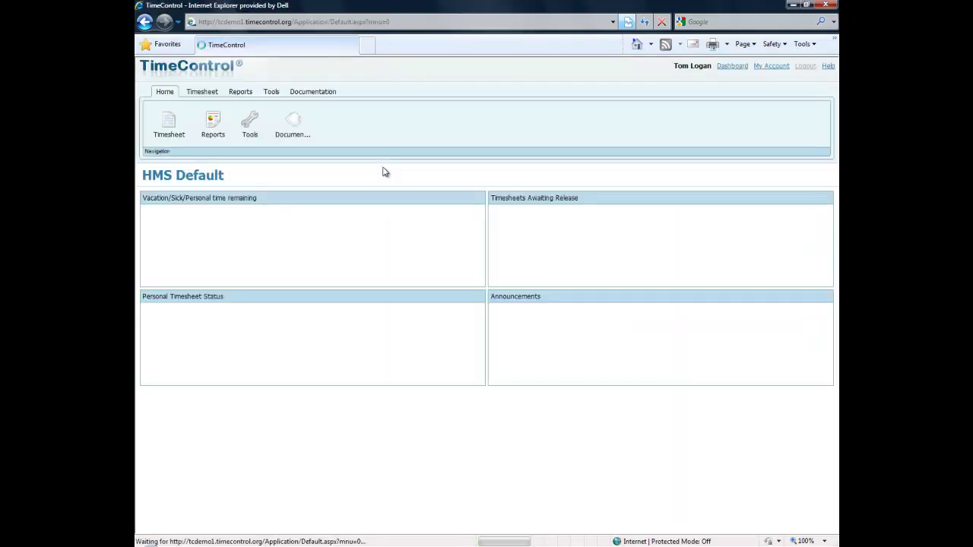
Open the manager's time request list and approve the Vacation time request by releasing it
{"action": "left_click", "coordinate": [201, 92]}
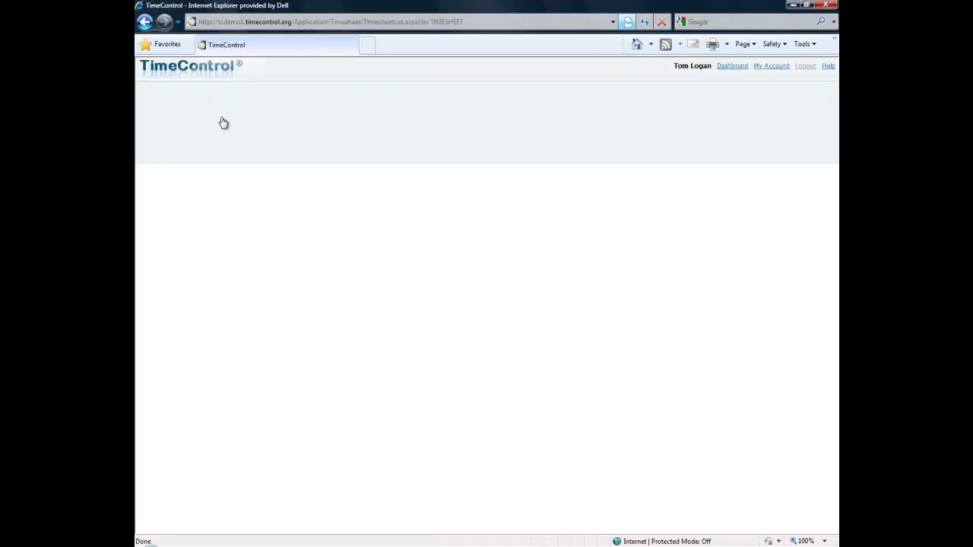
{"action": "left_click", "coordinate": [250, 141]}
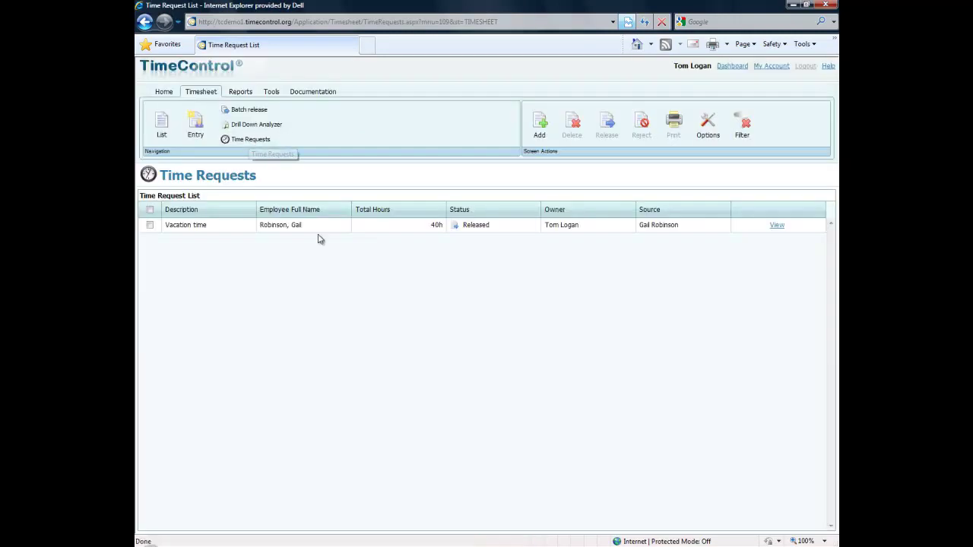
{"action": "left_click", "coordinate": [150, 225]}
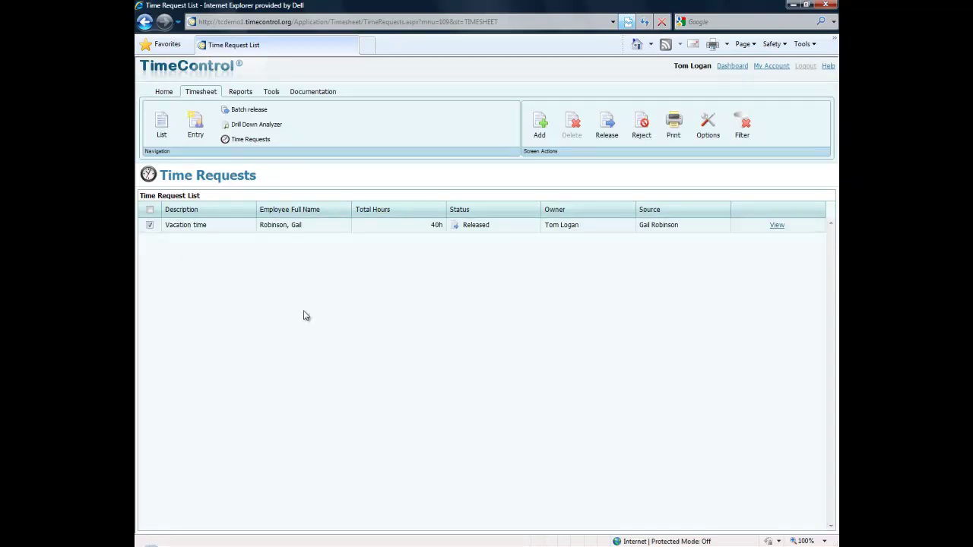
{"action": "left_click", "coordinate": [606, 124]}
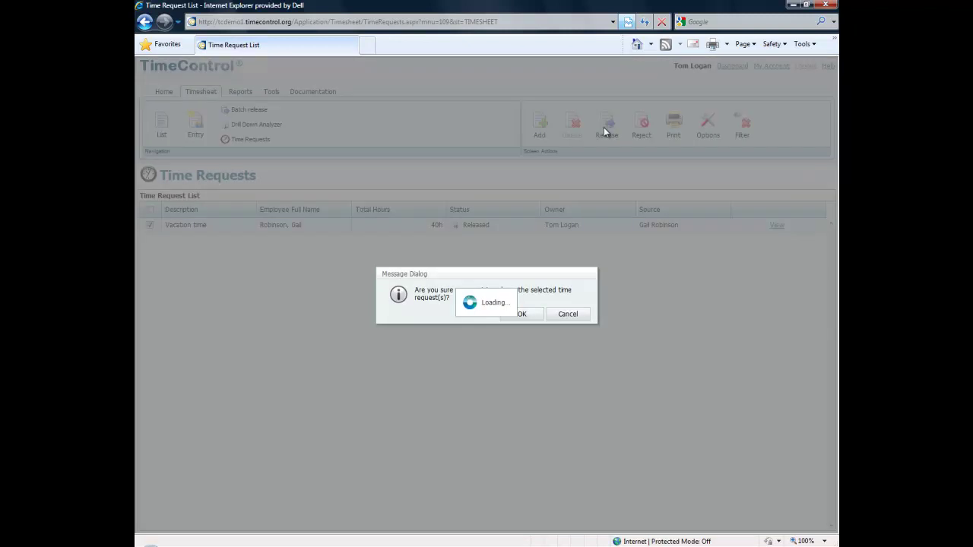
{"action": "left_click", "coordinate": [523, 315]}
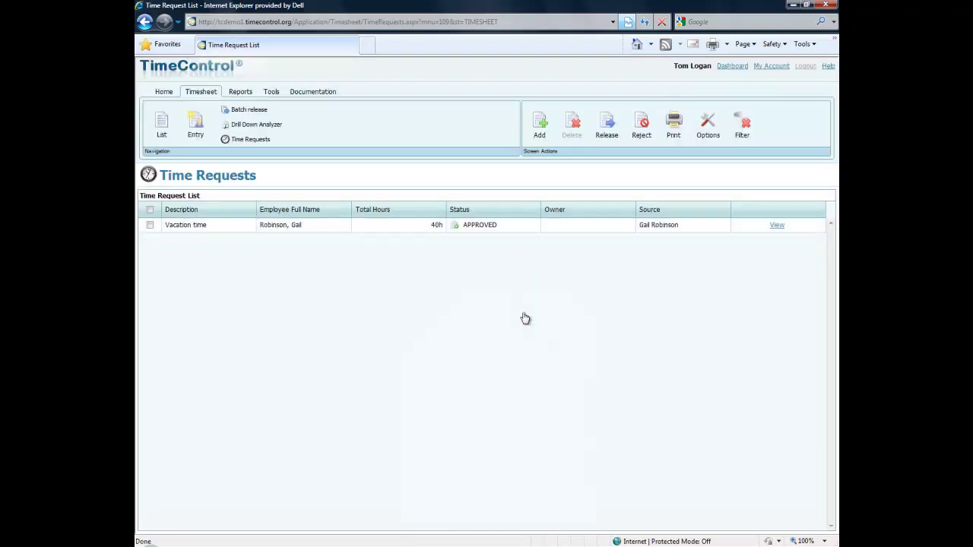